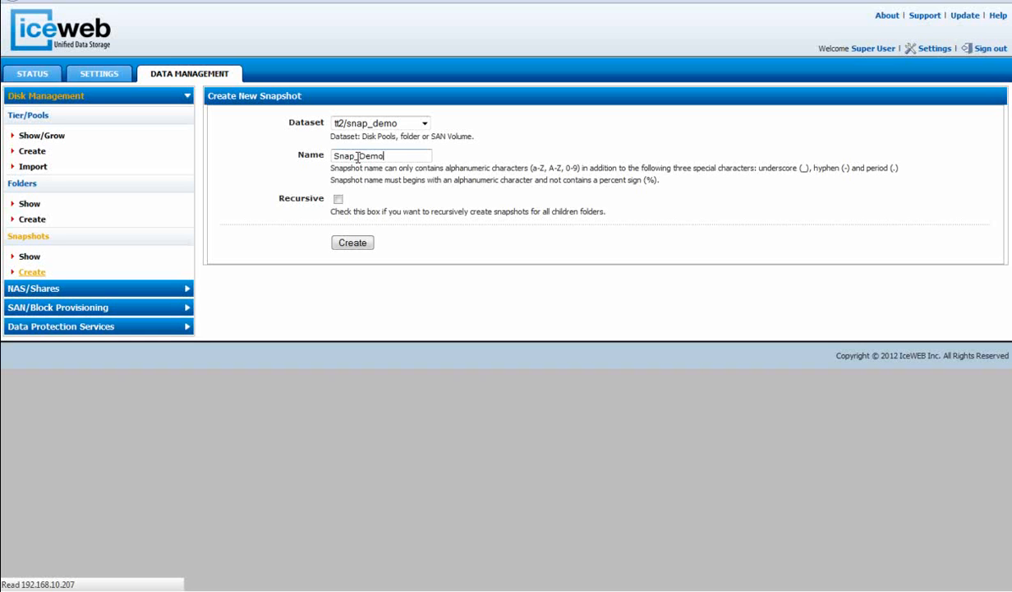
# Enable recursion and create the Snap_Demo snapshot of the tt2/snap_demo dataset.
pyautogui.click(338, 199)
pyautogui.click(354, 243)
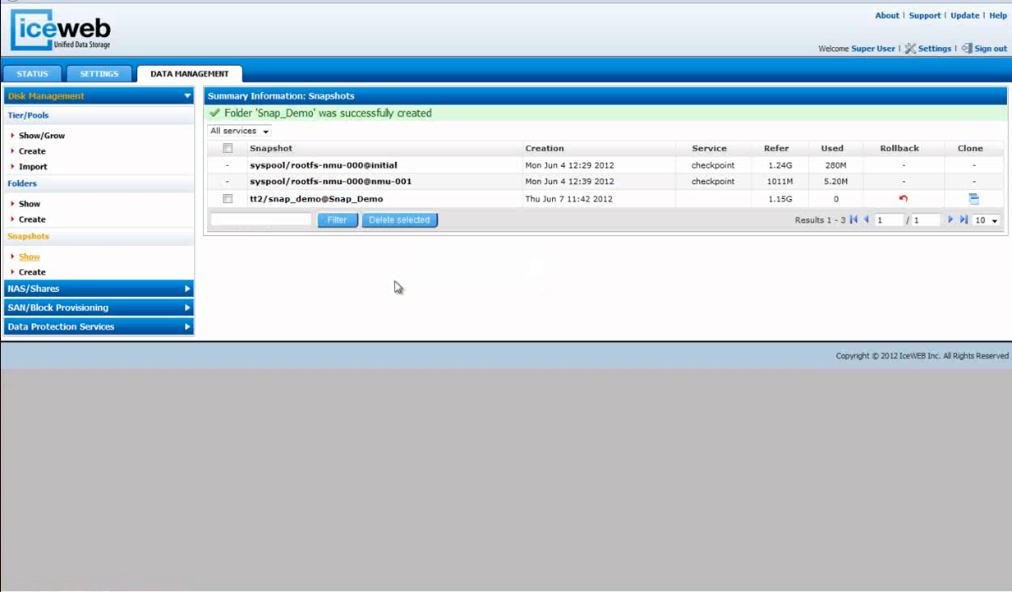
# Switch to Windows Explorer and permanently delete all files and folders in the tt2_snap_demo share.
pyautogui.moveTo(0, 74); pyautogui.dragTo(330, 79)
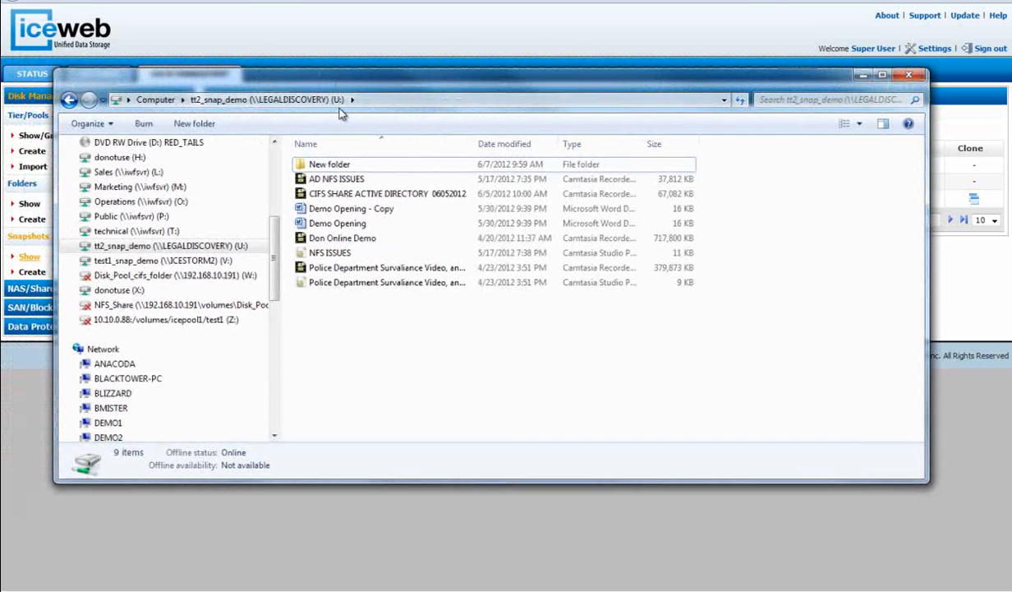
pyautogui.moveTo(735, 78); pyautogui.dragTo(0, 75)
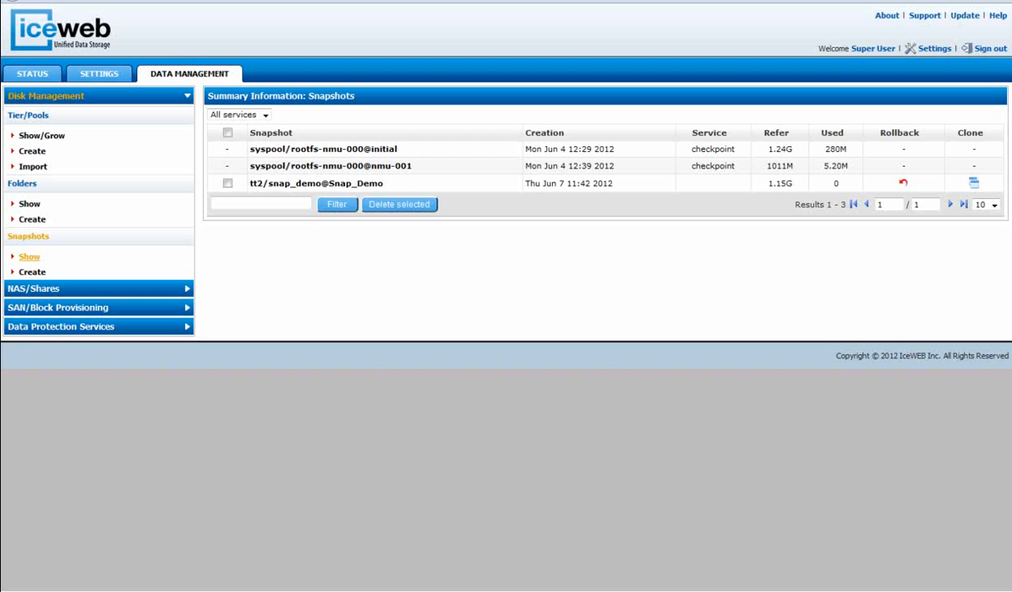
pyautogui.moveTo(0, 75); pyautogui.dragTo(554, 90)
pyautogui.click(341, 172)
pyautogui.hotkey('ctrl', 'a')
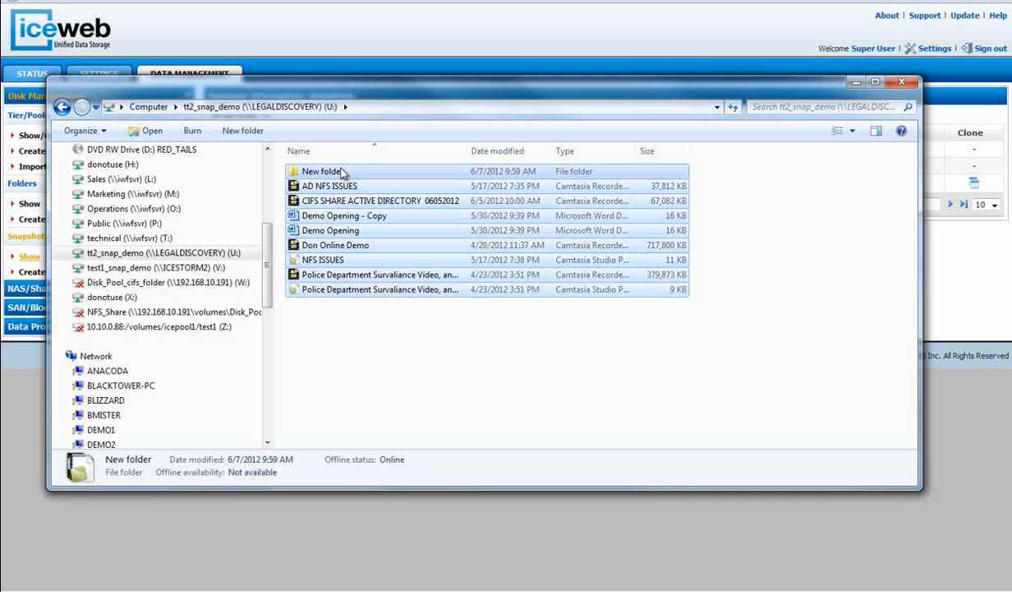
pyautogui.press('Delete')
pyautogui.press('Return')
pyautogui.moveTo(477, 95); pyautogui.dragTo(0, 157)
pyautogui.click(463, 315)
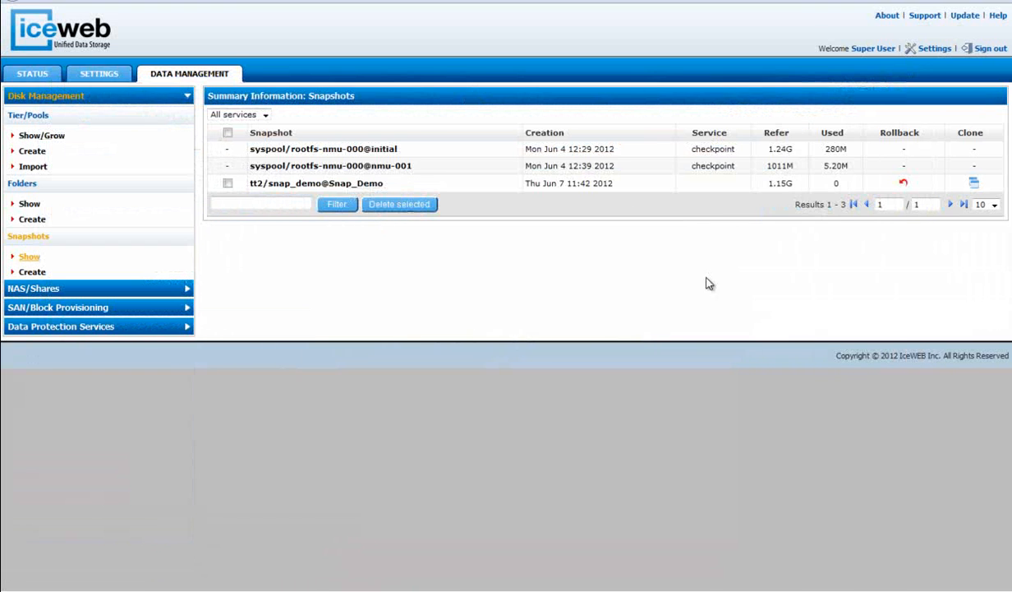
# Roll back the tt2/snap_demo@Snap_Demo snapshot and refresh the tt2_snap_demo share in Windows Explorer.
pyautogui.click(904, 183)
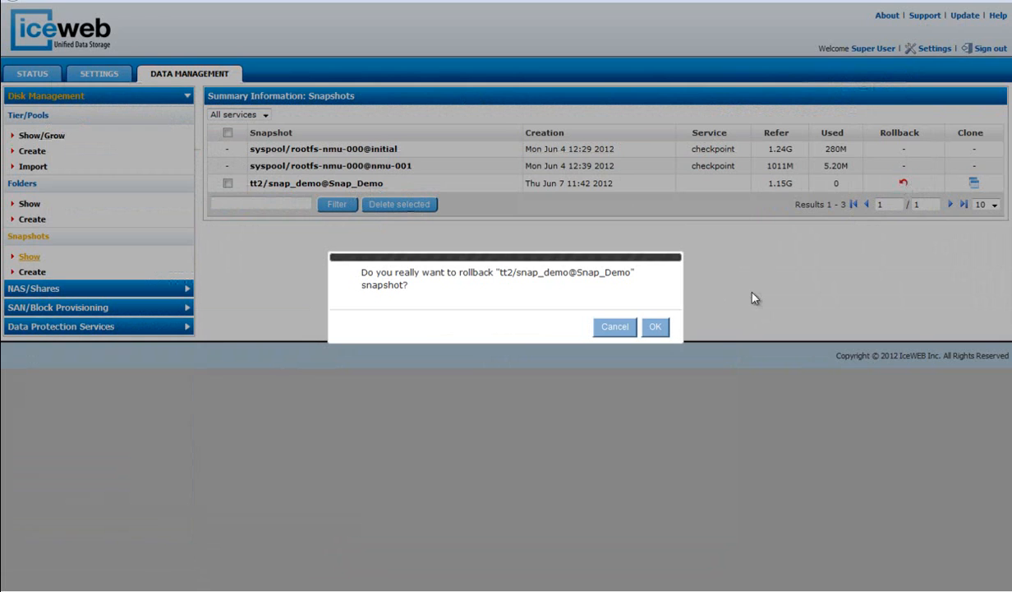
pyautogui.click(655, 328)
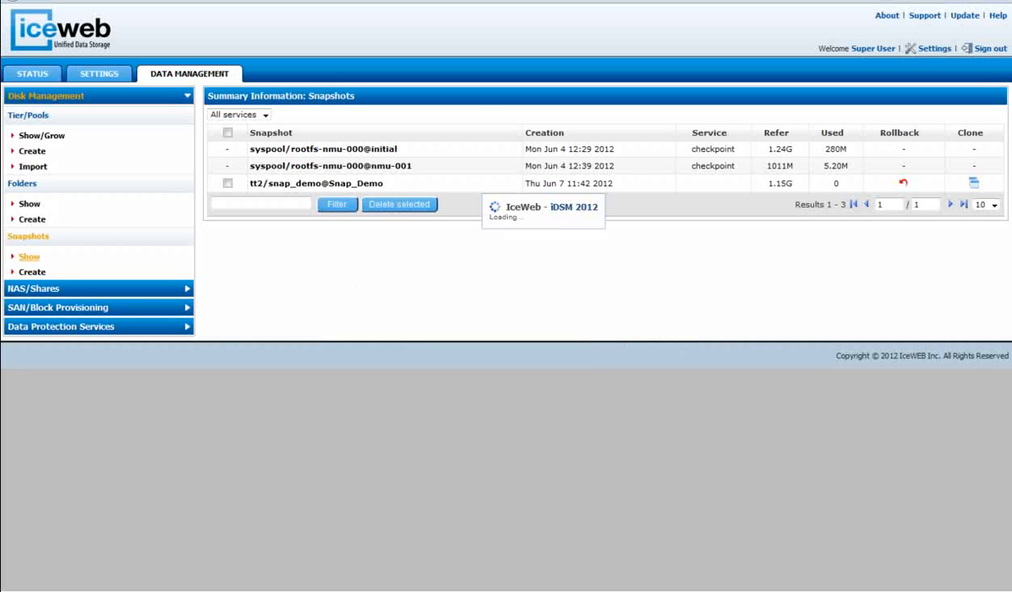
pyautogui.moveTo(0, 162); pyautogui.dragTo(248, 133)
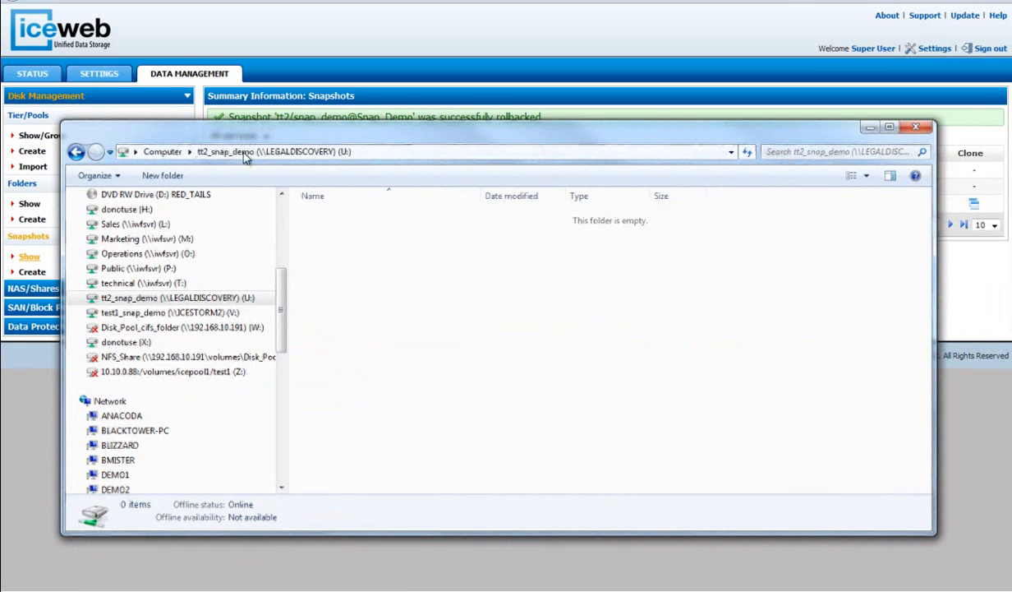
pyautogui.click(747, 154)
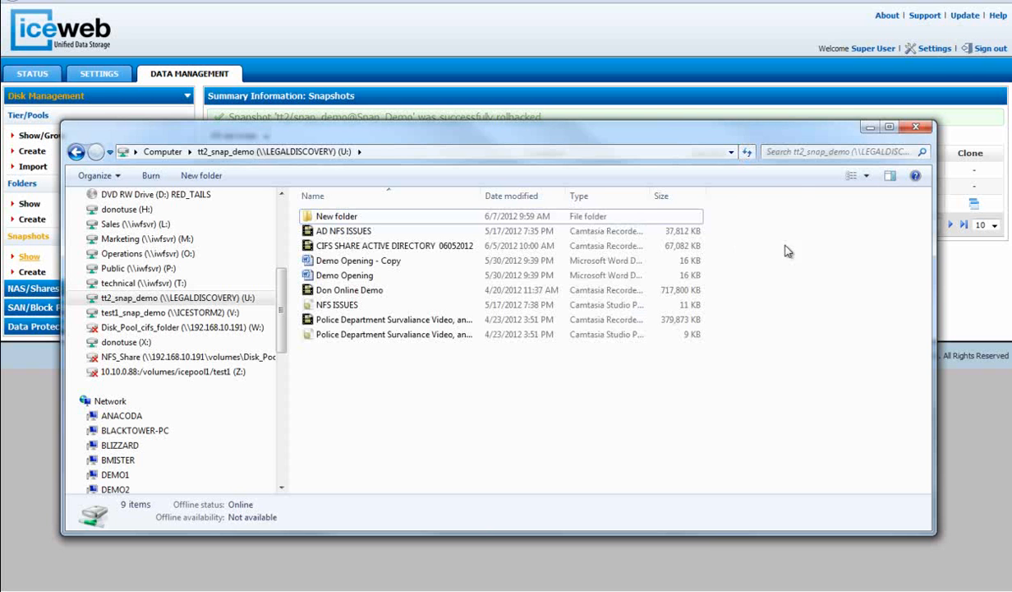
pyautogui.moveTo(768, 132); pyautogui.dragTo(645, 126)
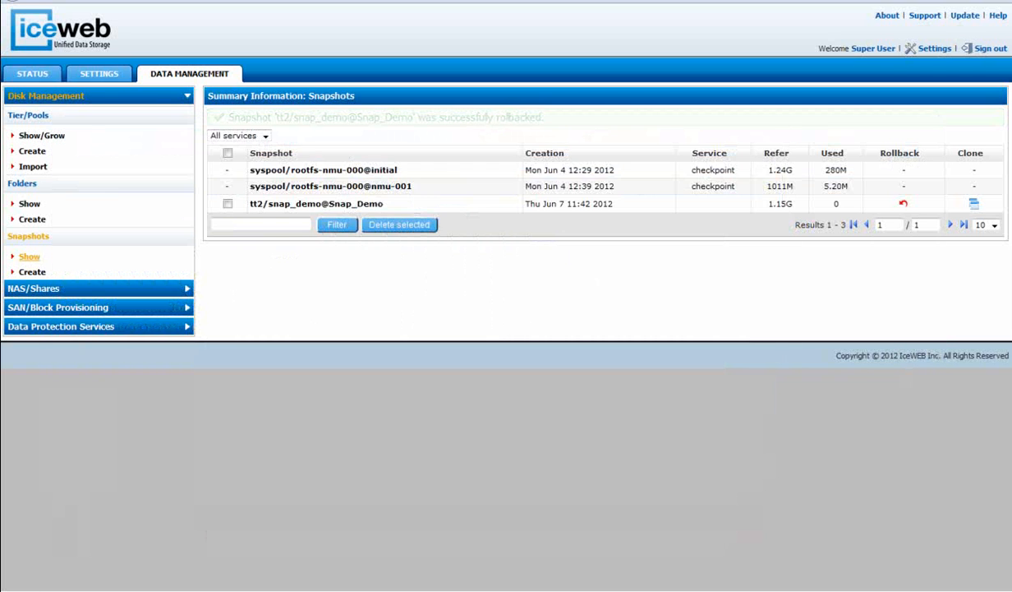
# Create an auto-snap service for the tt2/snap_demo dataset with a daily frequency and a chosen start hour.
pyautogui.click(82, 327)
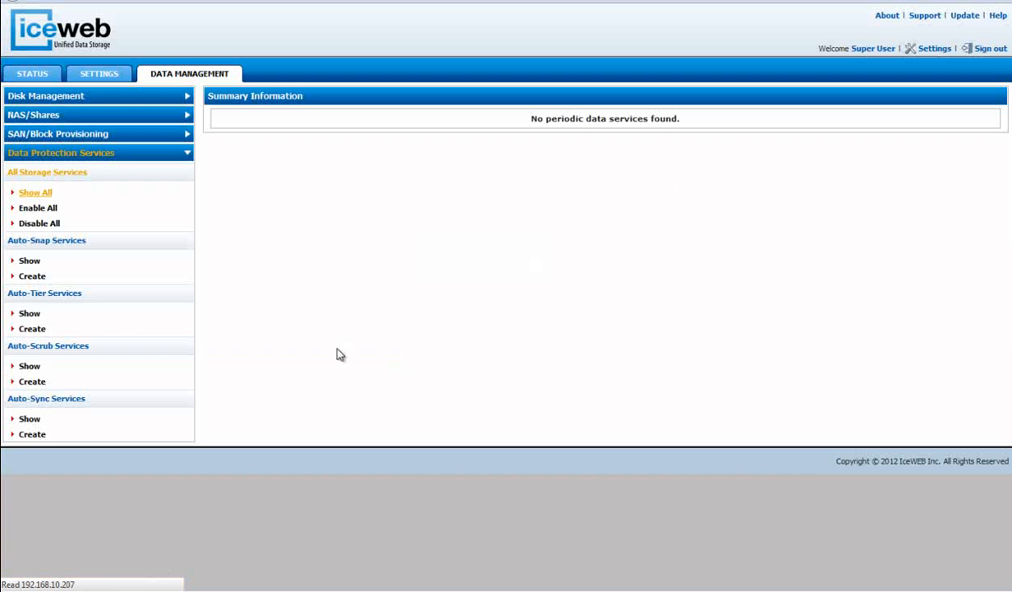
pyautogui.click(33, 276)
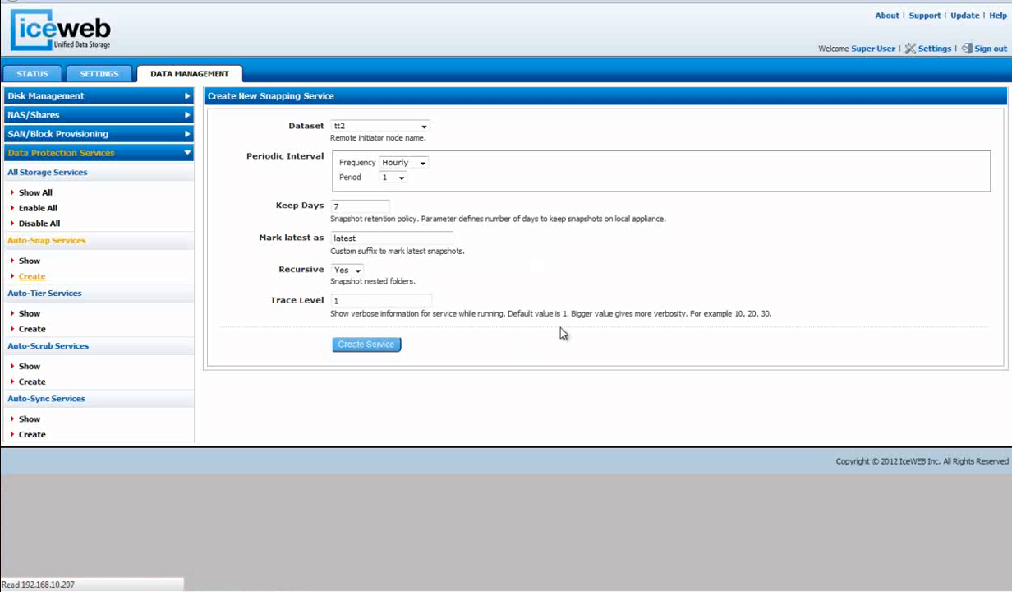
pyautogui.click(424, 127)
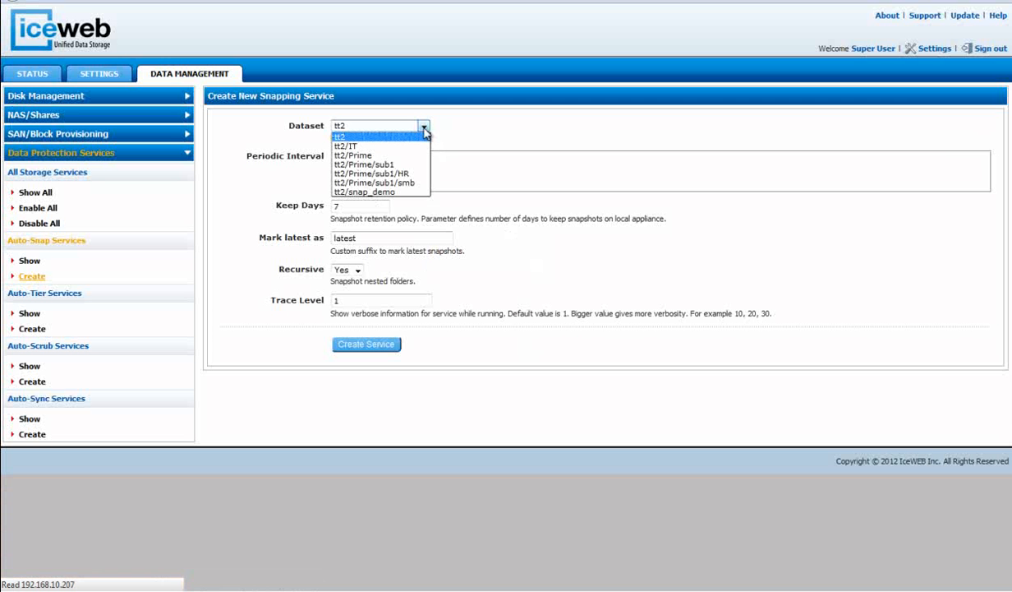
pyautogui.click(395, 192)
pyautogui.click(422, 163)
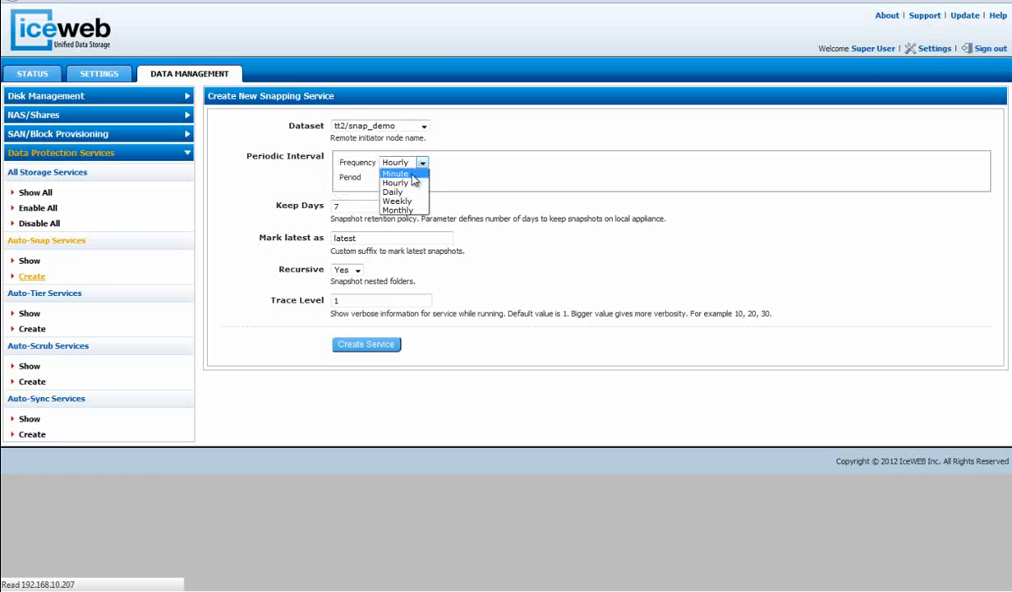
pyautogui.click(410, 192)
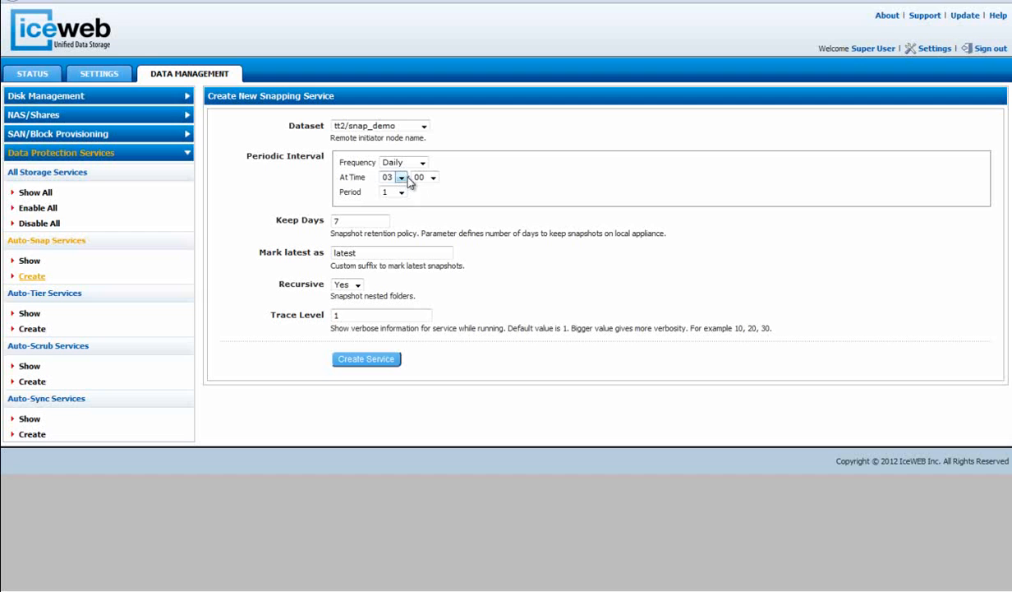
pyautogui.click(401, 178)
pyautogui.click(403, 179)
pyautogui.click(392, 255)
pyautogui.click(363, 359)
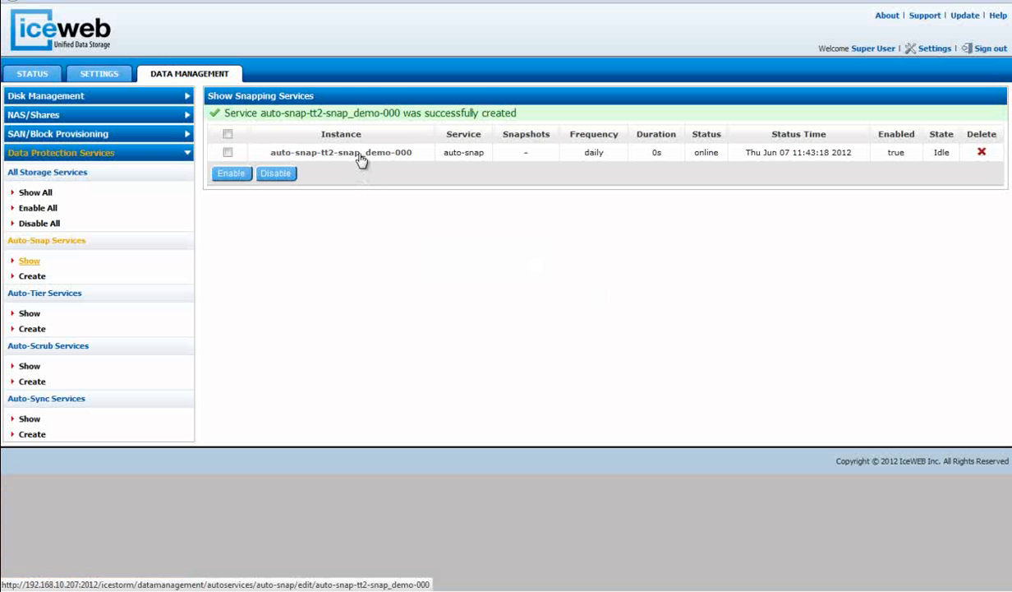
# Open the tt2/snap_demo auto-snap service, view its own snapshots, and list the snapshots of all services.
pyautogui.click(359, 156)
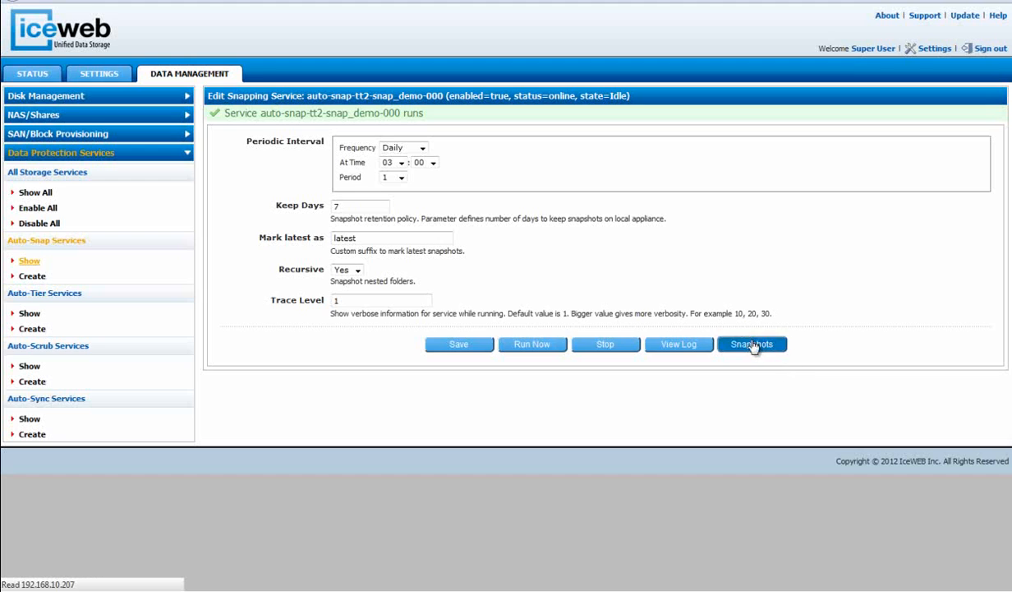
pyautogui.click(752, 344)
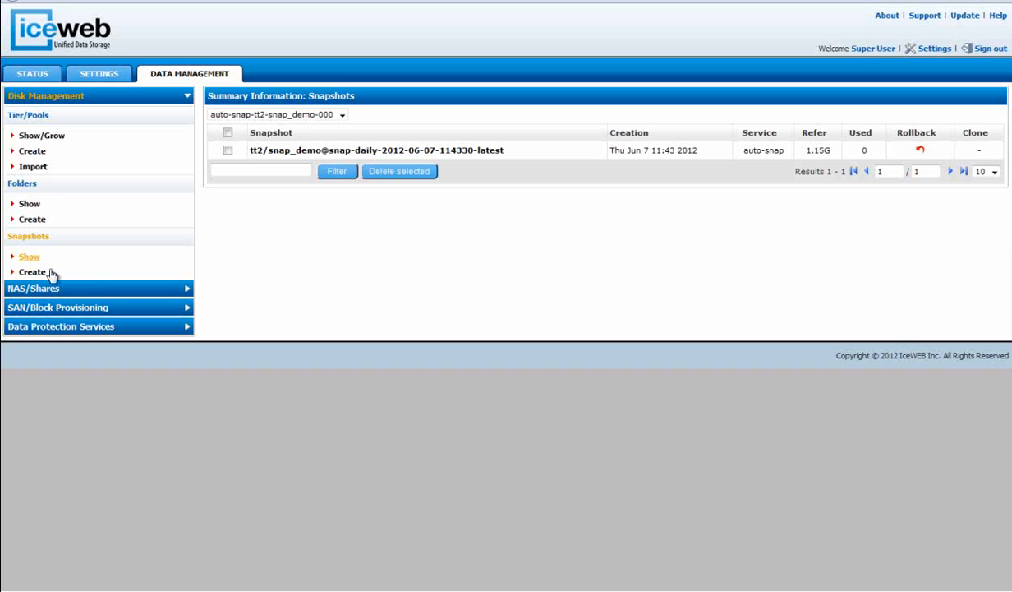
pyautogui.click(29, 240)
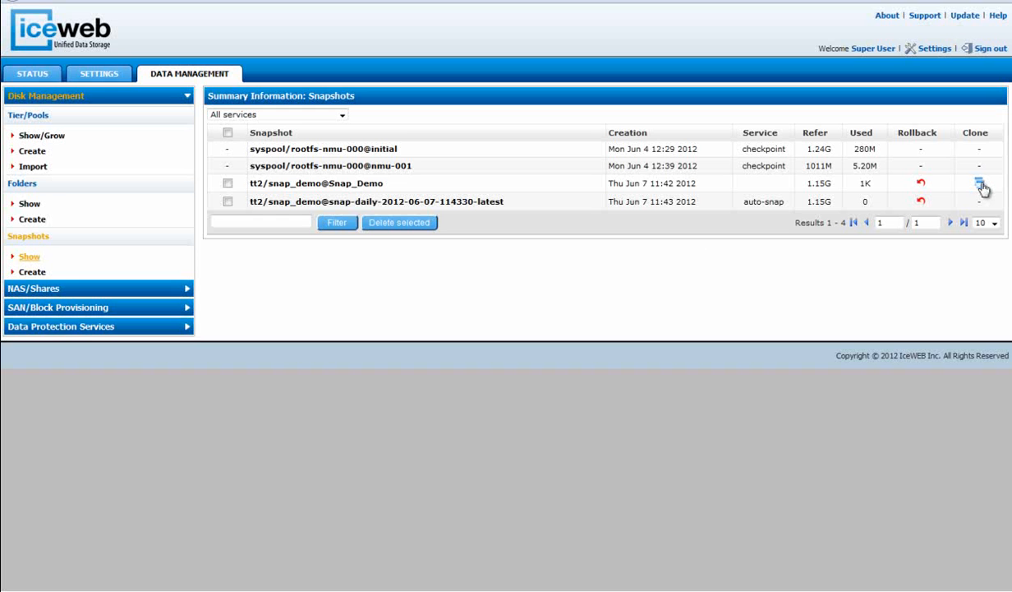
# Clone the tt2/snap_demo@Snap_Demo snapshot into the tt2/snap_demo folder with the clone name snap_clone.
pyautogui.click(980, 186)
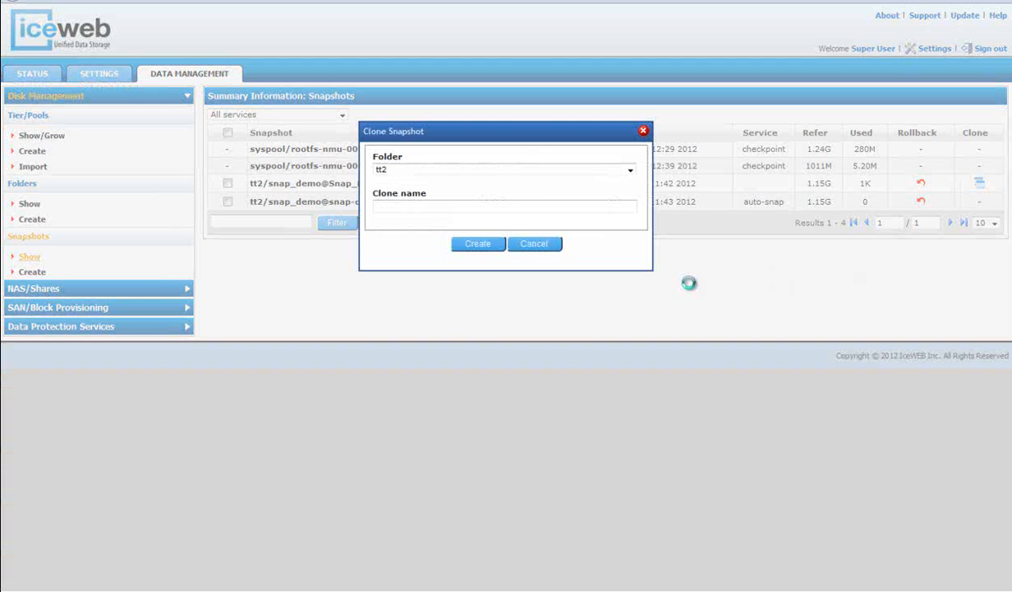
pyautogui.click(599, 174)
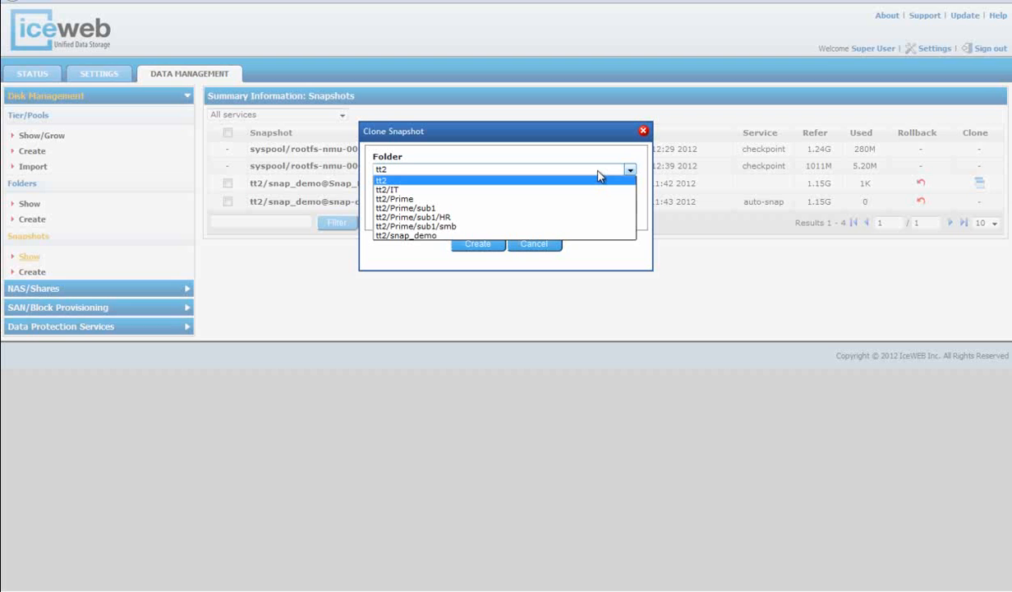
pyautogui.click(599, 173)
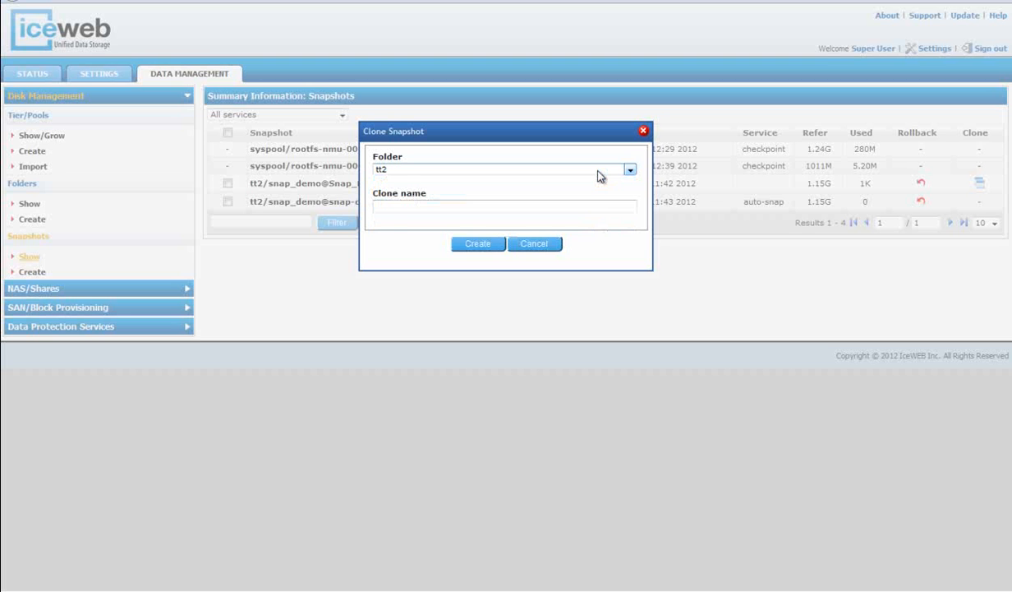
pyautogui.click(599, 174)
pyautogui.click(567, 235)
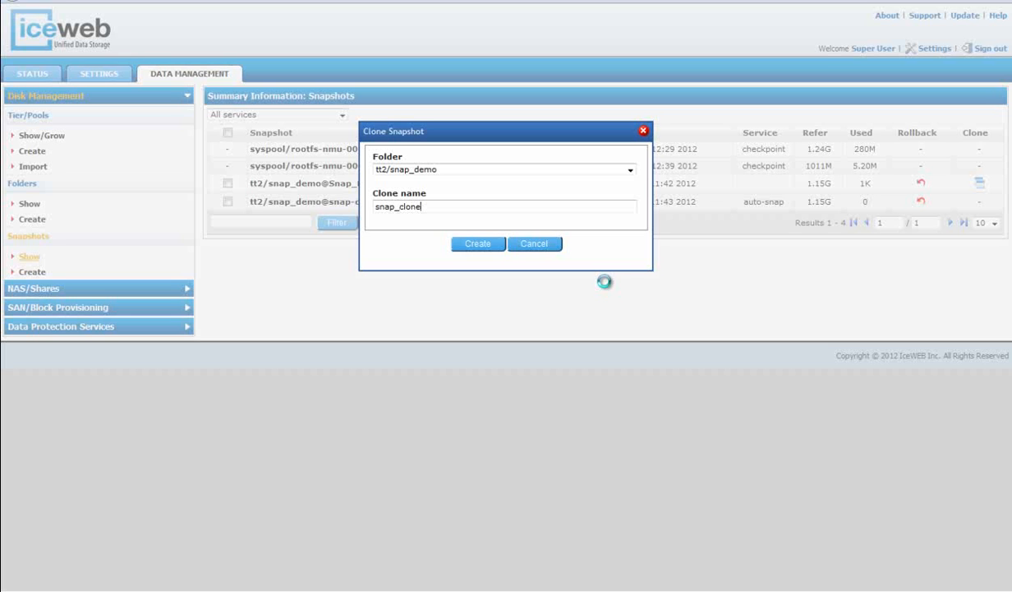
pyautogui.moveTo(556, 139); pyautogui.dragTo(546, 165)
pyautogui.click(487, 244)
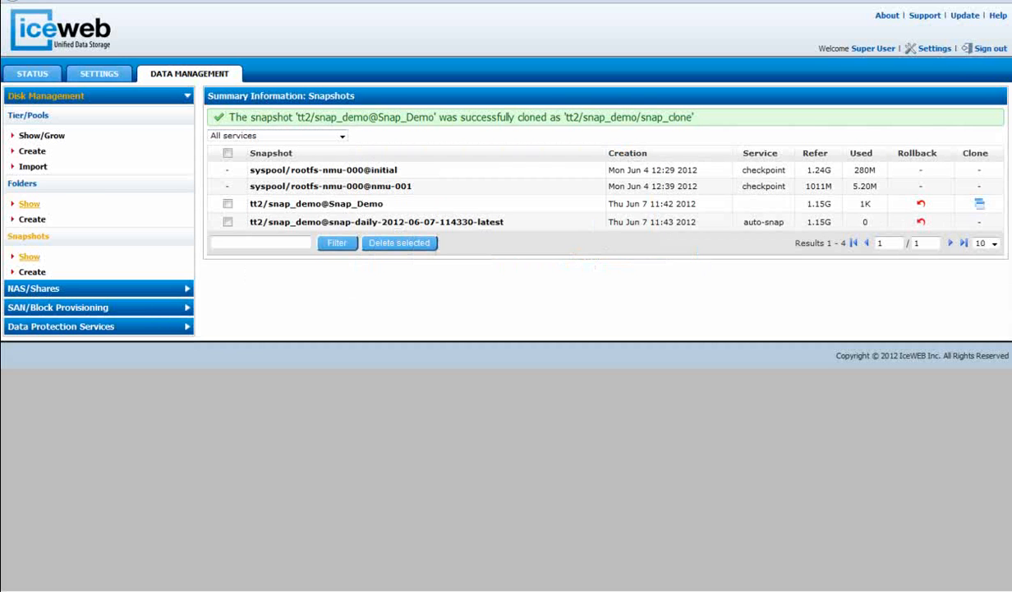
# Open the settings of the tt2/snap_demo/snap_clone folder from the folder list.
pyautogui.click(31, 202)
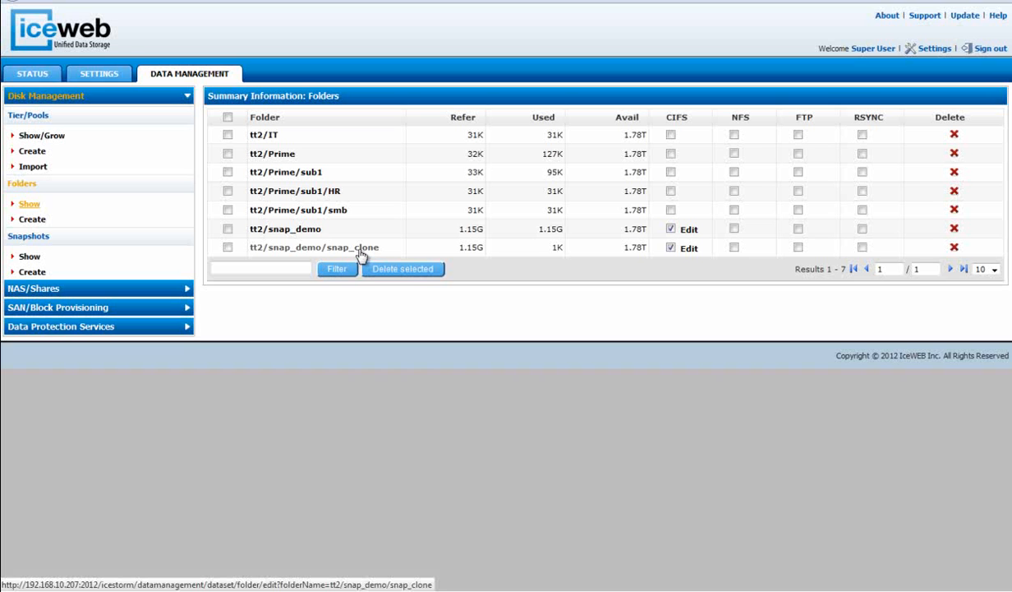
pyautogui.click(313, 248)
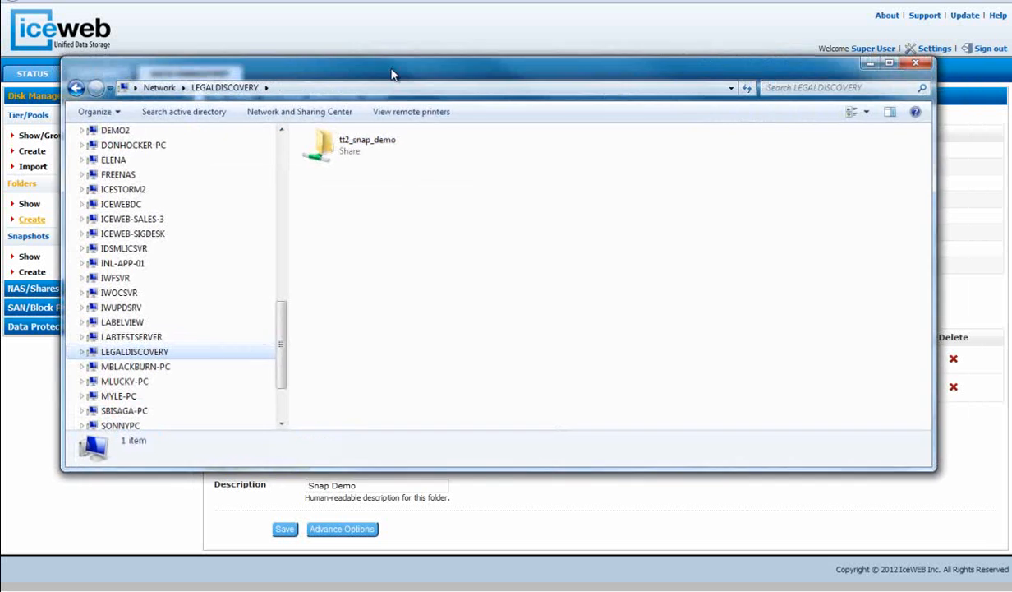
# In Windows Explorer, permanently delete all items in the tt2_snap_demo_snap_clone share on LEGALDISCOVERY.
pyautogui.moveTo(387, 77); pyautogui.dragTo(304, 72)
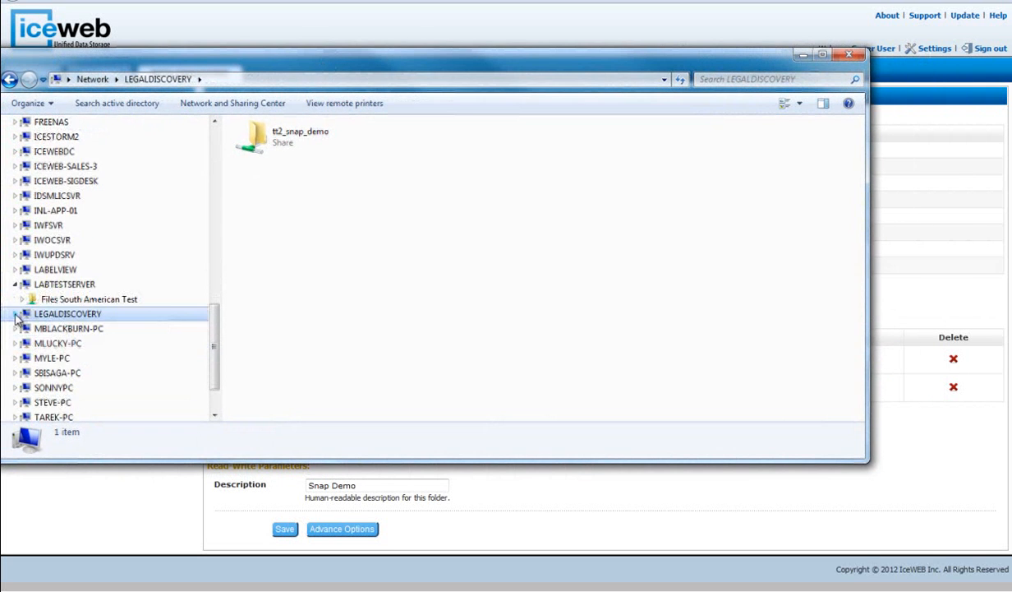
pyautogui.click(79, 345)
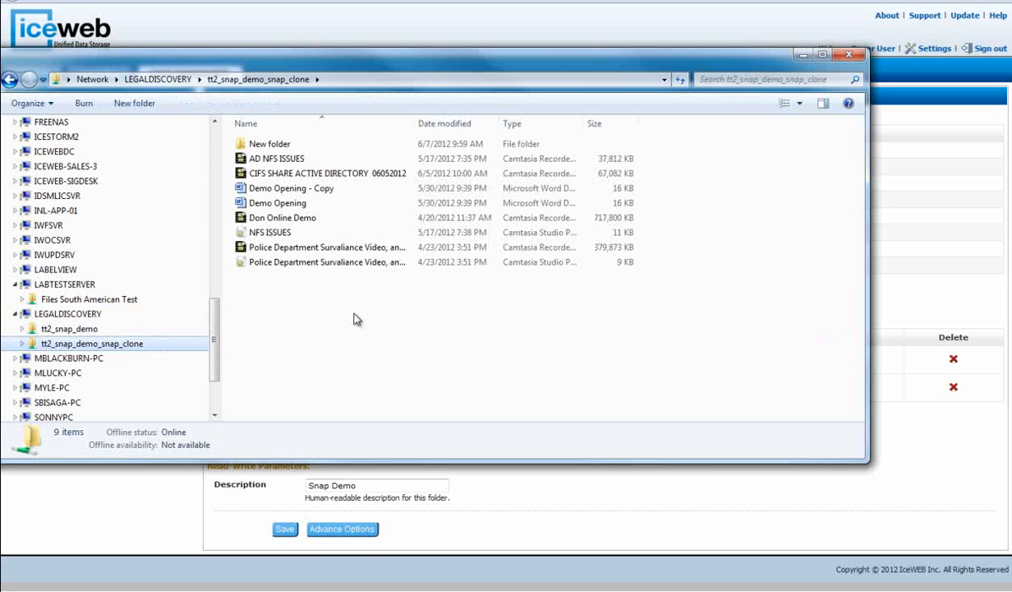
pyautogui.click(280, 148)
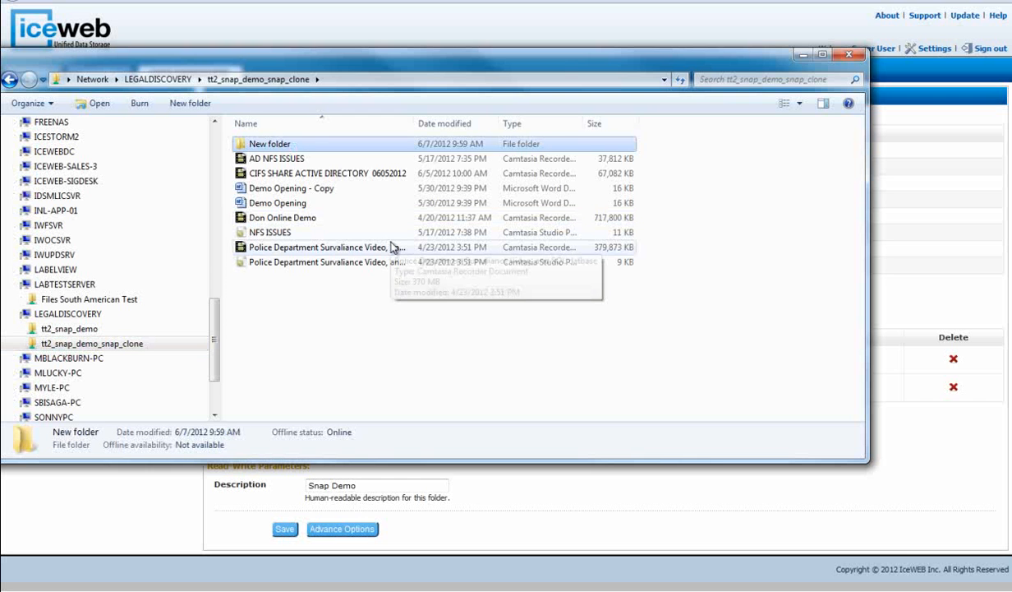
pyautogui.hotkey('shift', 'Down')
pyautogui.hotkey('shift', 'Down')
pyautogui.hotkey('shift', 'Down')
pyautogui.hotkey('shift', 'Down')
pyautogui.hotkey('shift', 'Down')
pyautogui.hotkey('shift', 'Down')
pyautogui.hotkey('shift', 'Down')
pyautogui.hotkey('shift', 'Down')
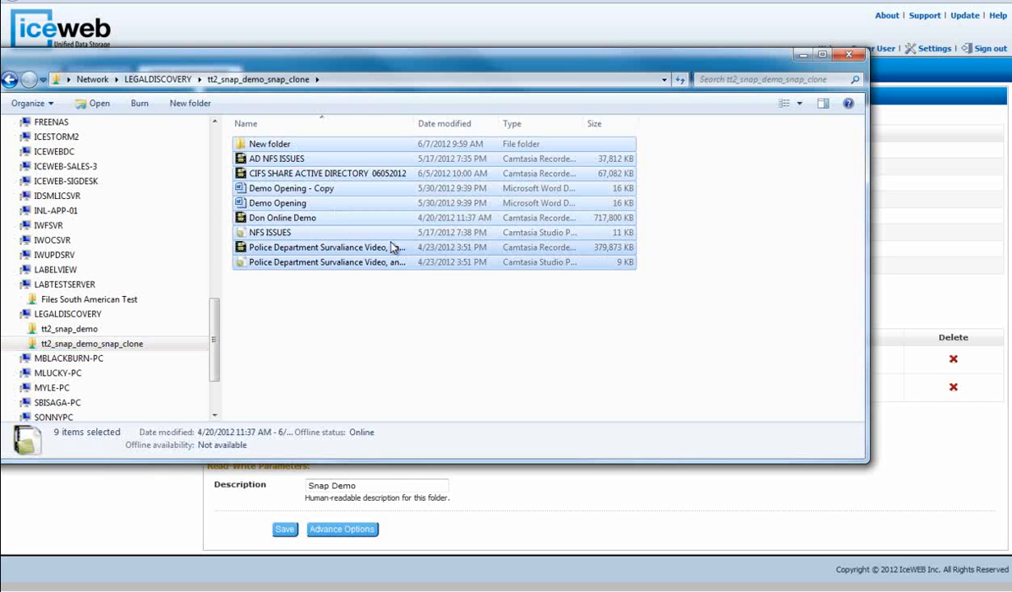
pyautogui.press('Delete')
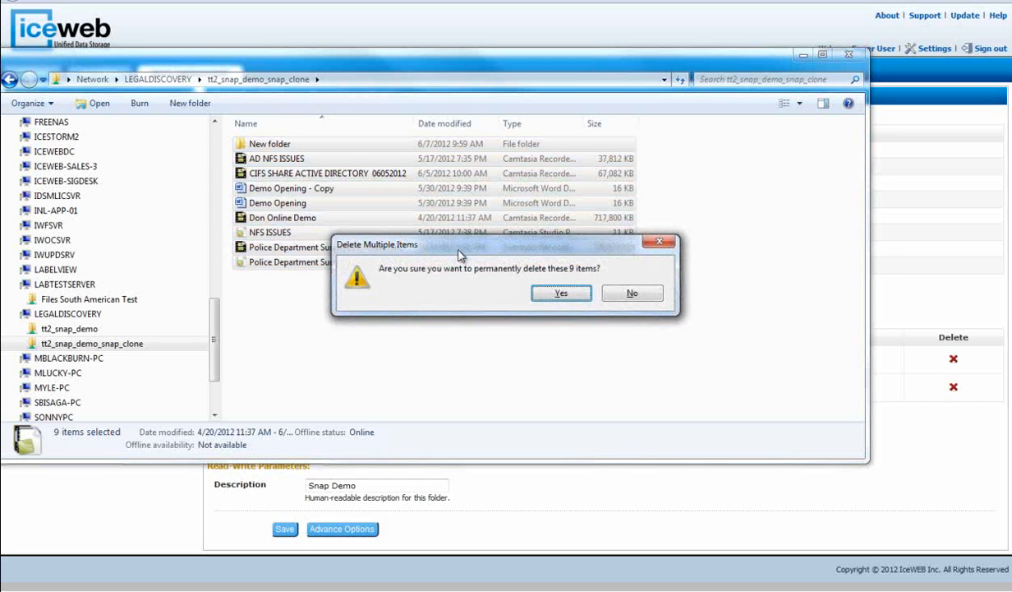
pyautogui.click(559, 293)
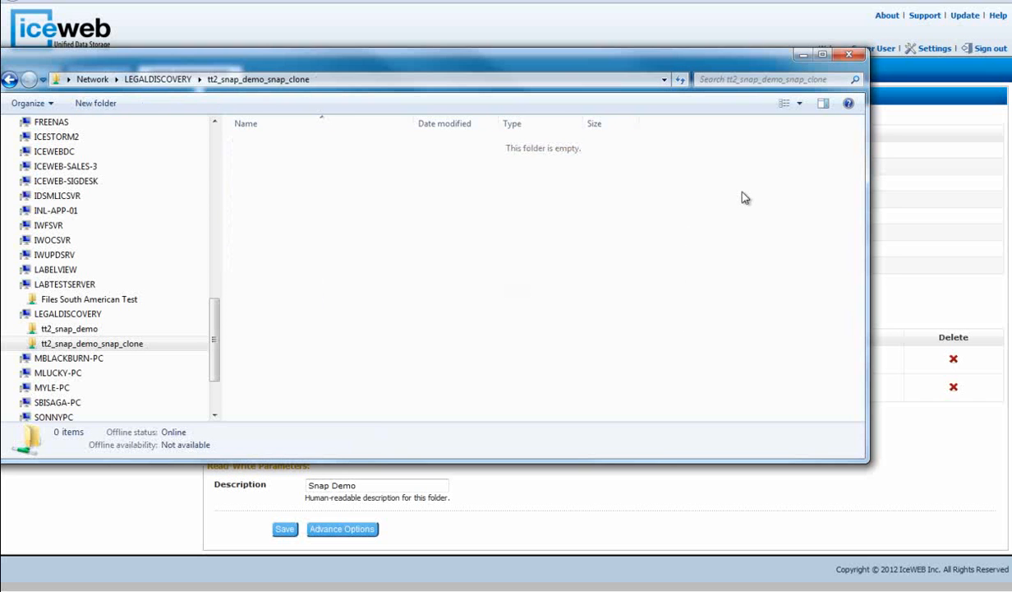
pyautogui.moveTo(737, 68); pyautogui.dragTo(0, 161)
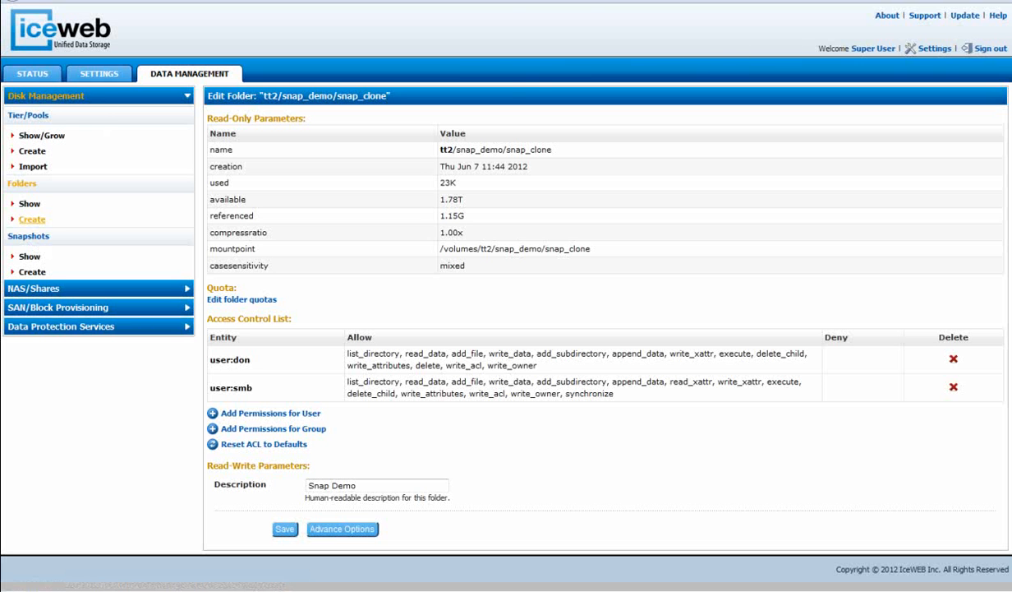
# Review the snapshot list and the folder list in the storage manager, checking the tt2/snap_demo folders.
pyautogui.moveTo(17, 2); pyautogui.dragTo(621, 59)
pyautogui.click(29, 238)
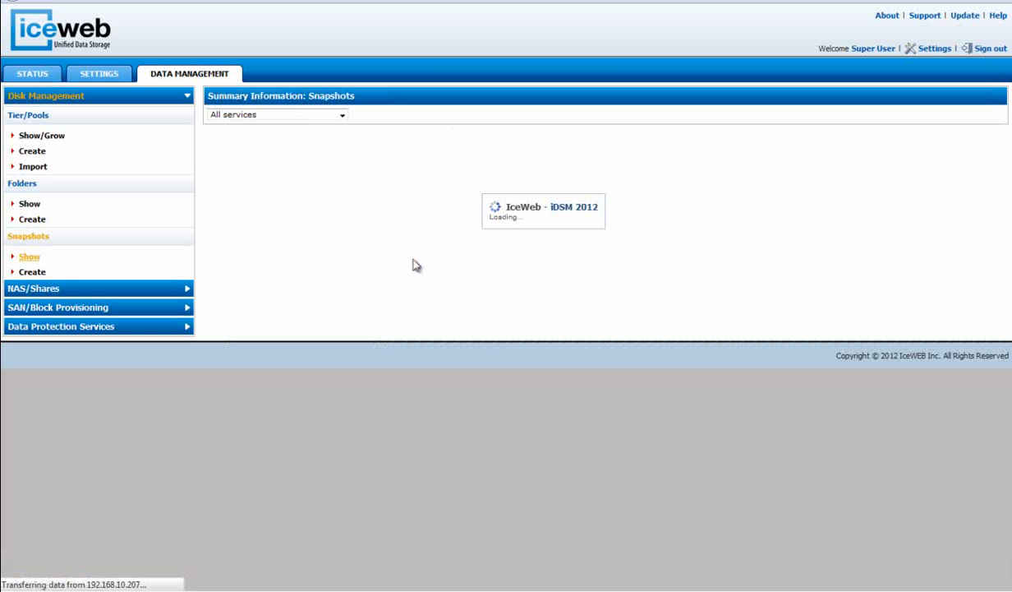
pyautogui.click(31, 202)
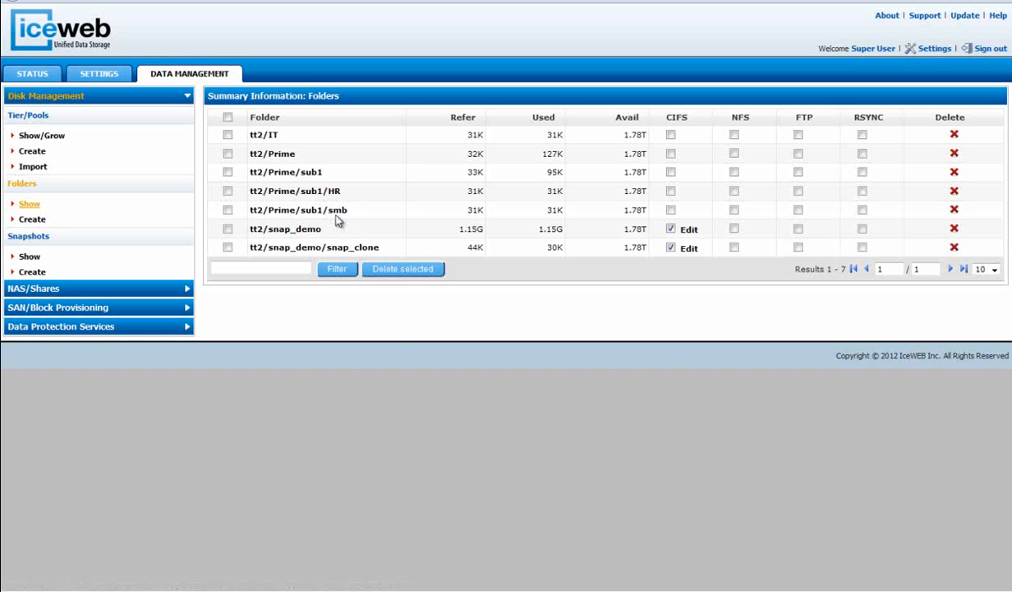
# Try to create a new snapshot of the tt2/Prime/sub1/smb dataset with the name "smb daily".
pyautogui.click(31, 274)
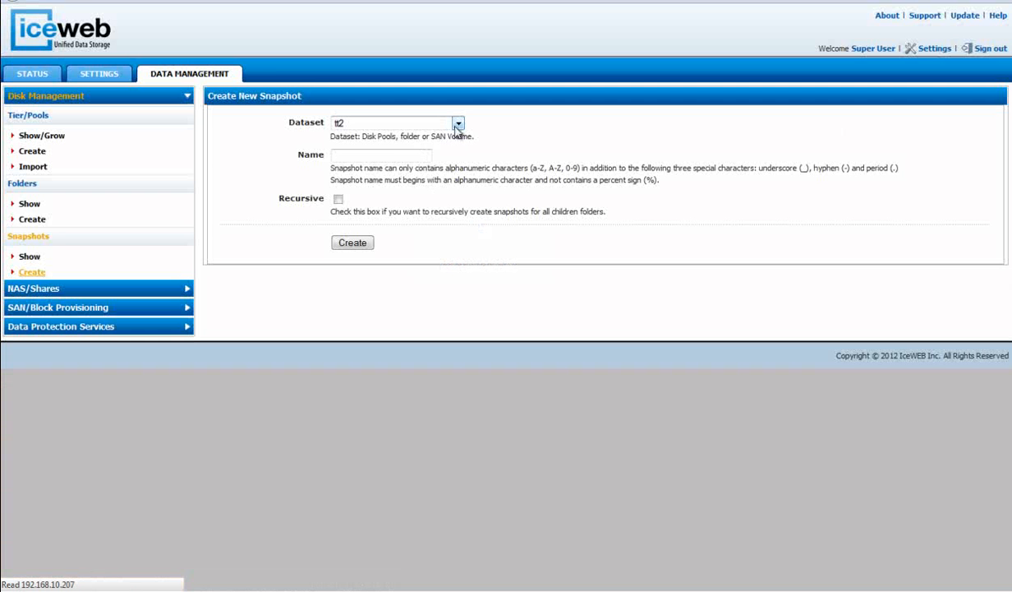
pyautogui.click(457, 125)
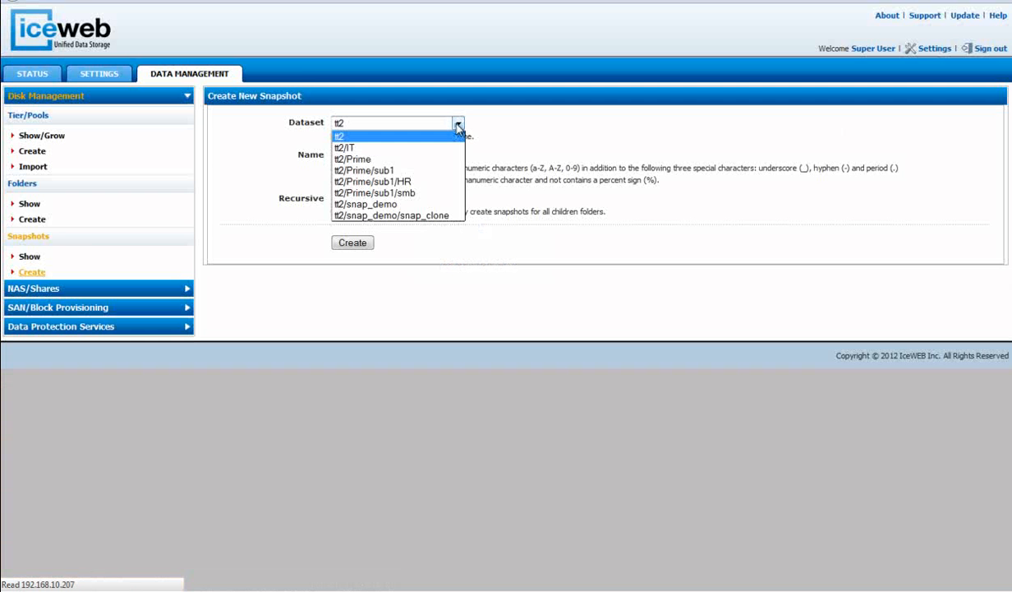
pyautogui.click(405, 192)
pyautogui.click(367, 156)
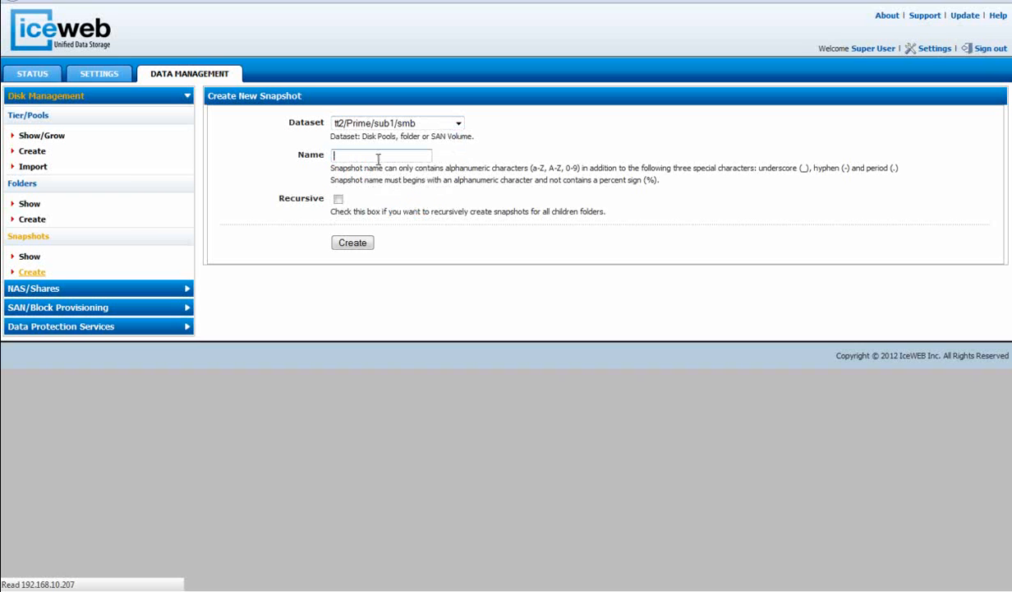
pyautogui.write('smb daily')
pyautogui.click(353, 243)
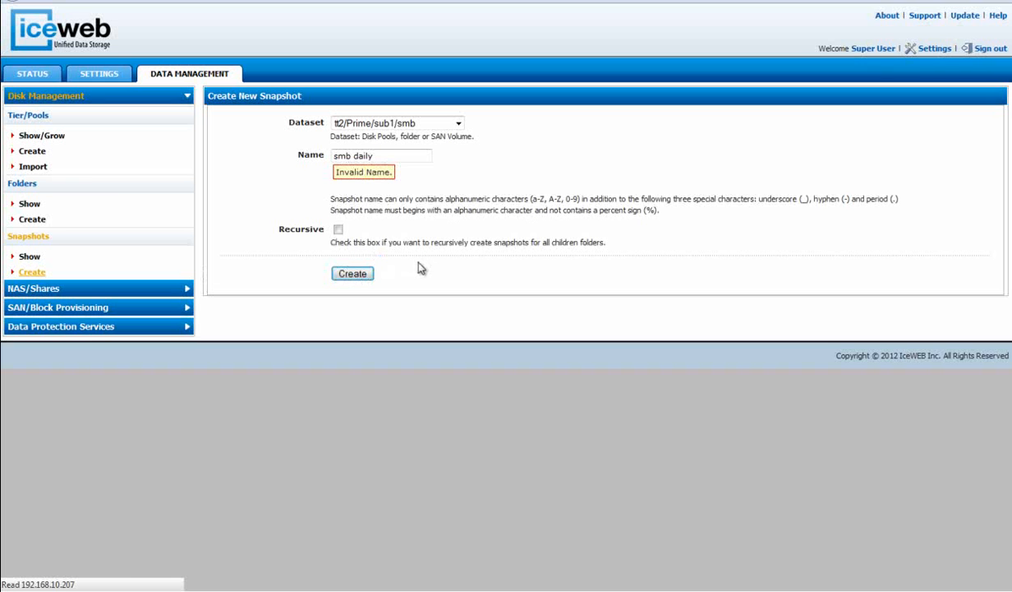
# Correct the snapshot name to smb_daily and create the snapshot.
pyautogui.click(354, 156)
pyautogui.press('BackSpace')
pyautogui.write('_')
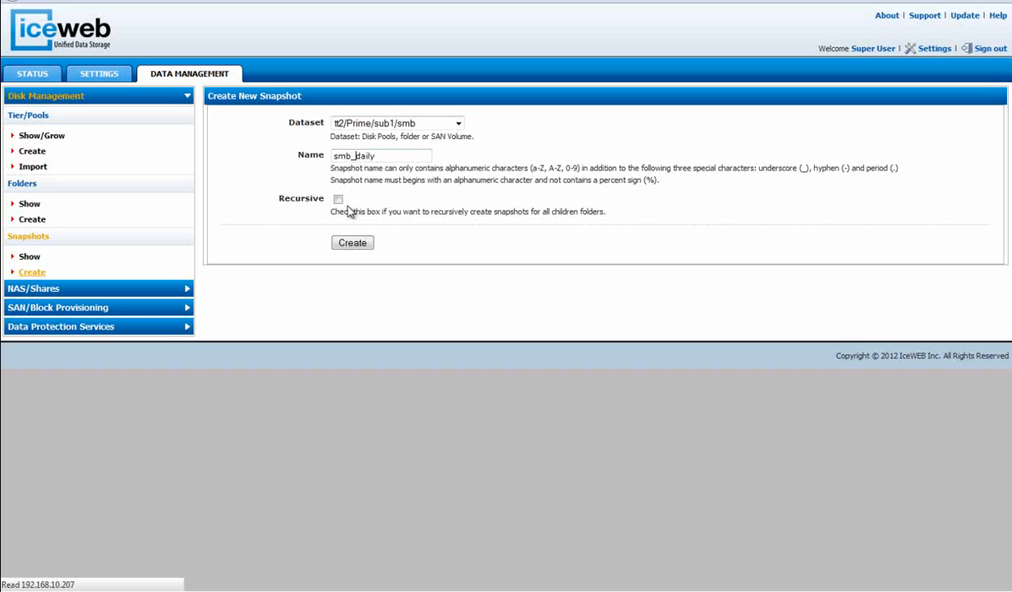
pyautogui.click(352, 243)
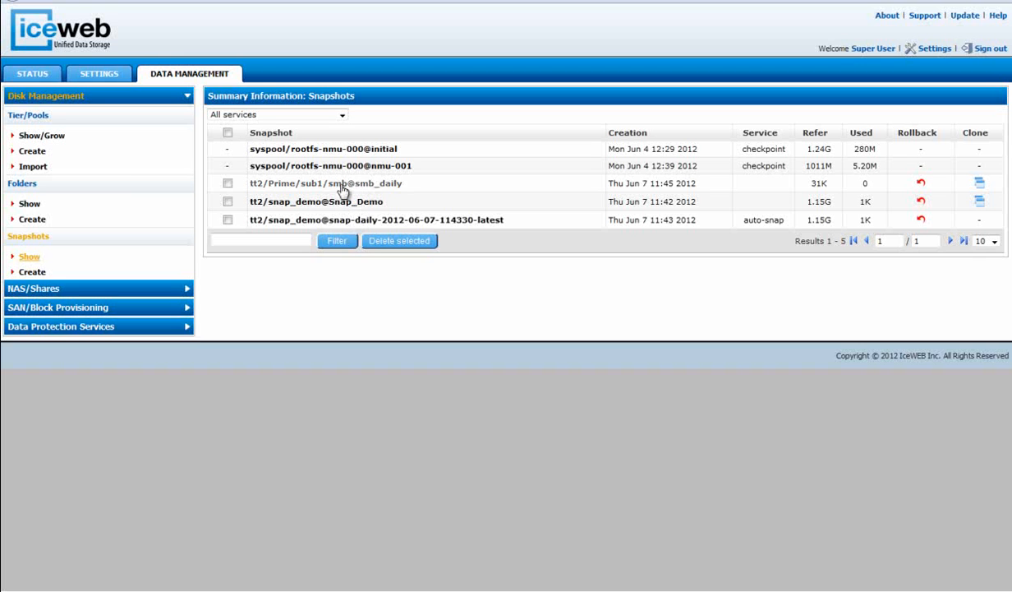
# Create a recursive snapshot named Weekly of the tt2/Prime dataset, covering all its child folders.
pyautogui.click(31, 271)
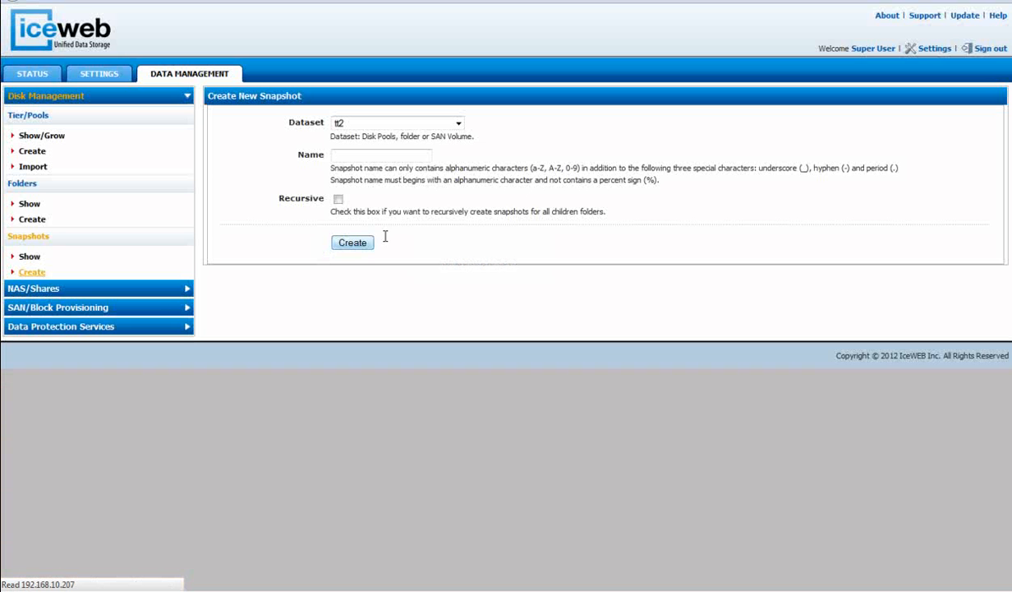
pyautogui.click(458, 122)
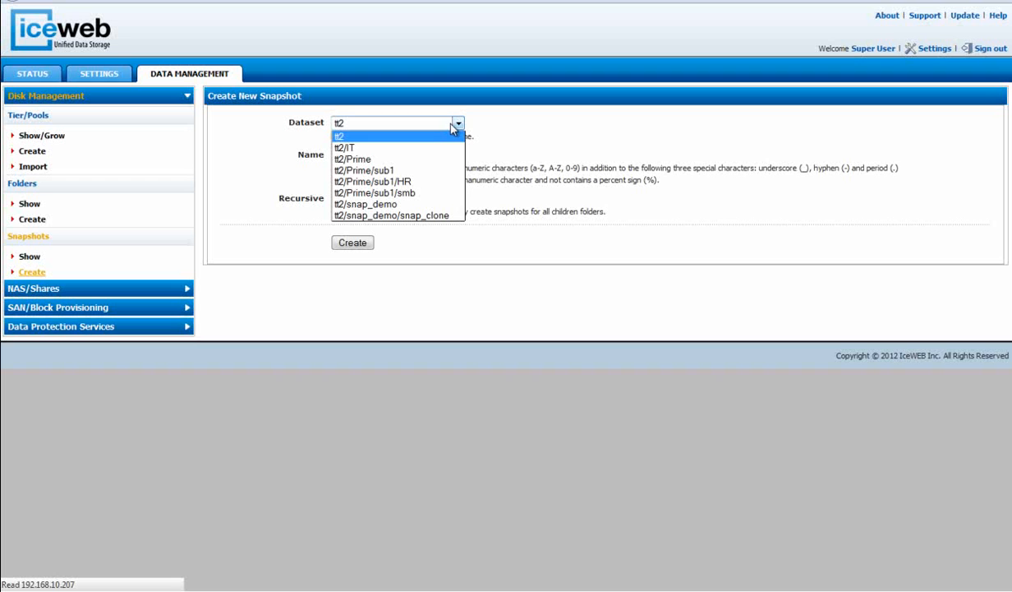
pyautogui.click(399, 161)
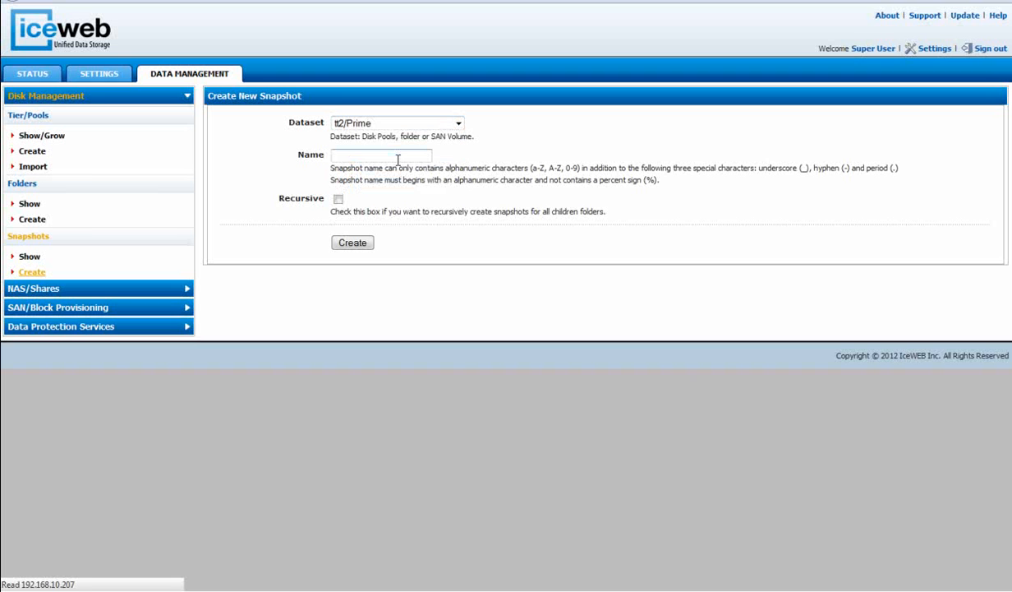
pyautogui.click(457, 123)
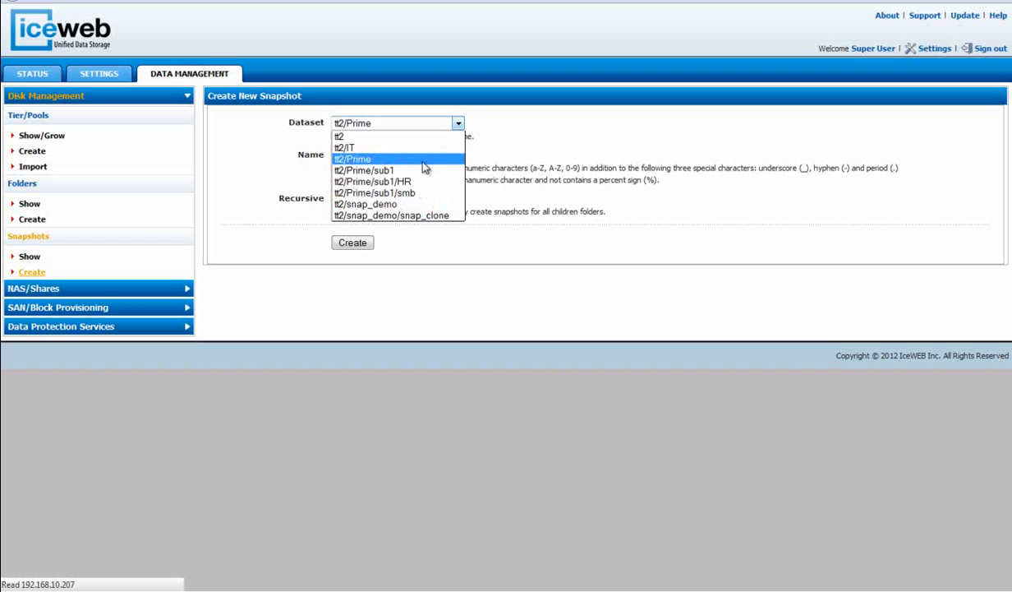
pyautogui.click(411, 158)
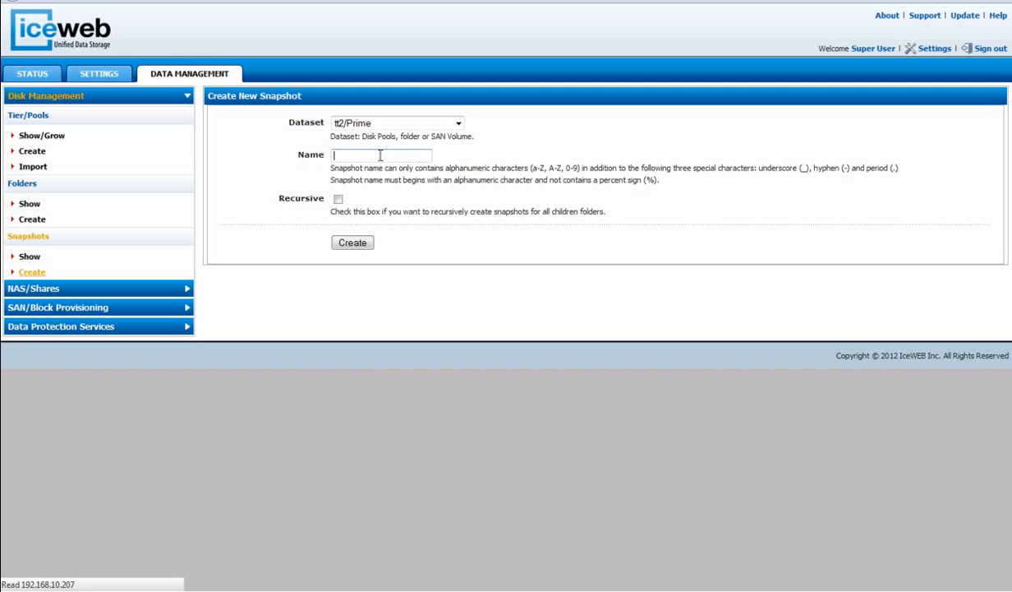
pyautogui.write('Weekly')
pyautogui.click(338, 199)
pyautogui.click(354, 242)
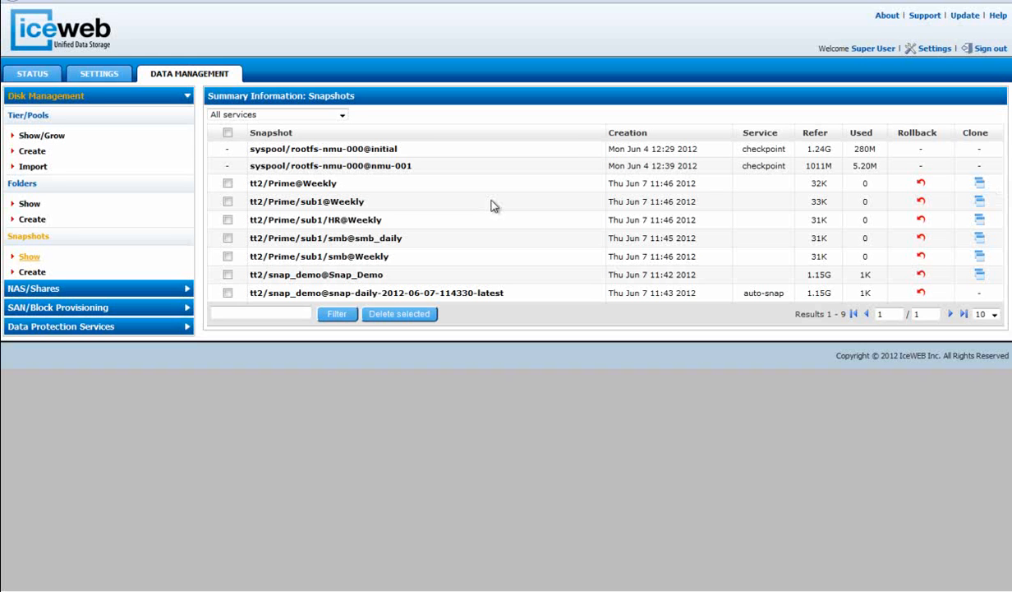
pyautogui.rightClick(462, 203)
pyautogui.click(409, 371)
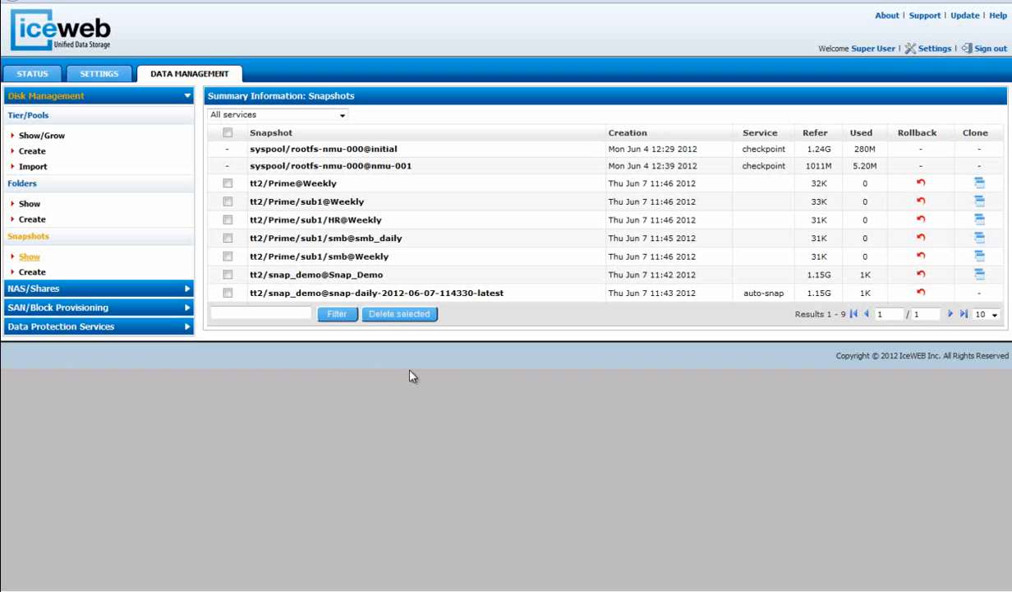